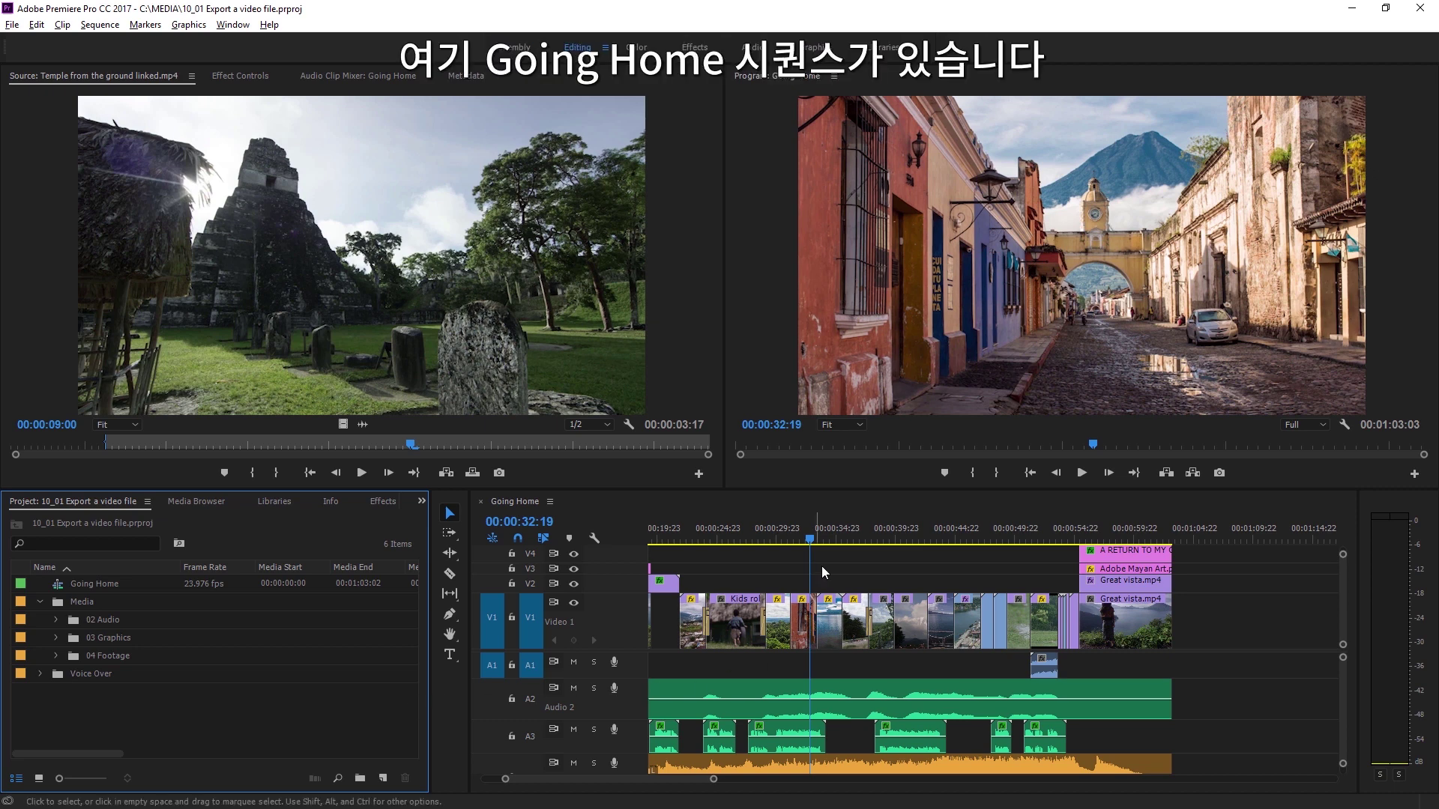
Select the Going Home sequence and open its Export Settings (H.264, Match Source - High bitrate)
{"action": "left_click", "coordinate": [811, 539]}
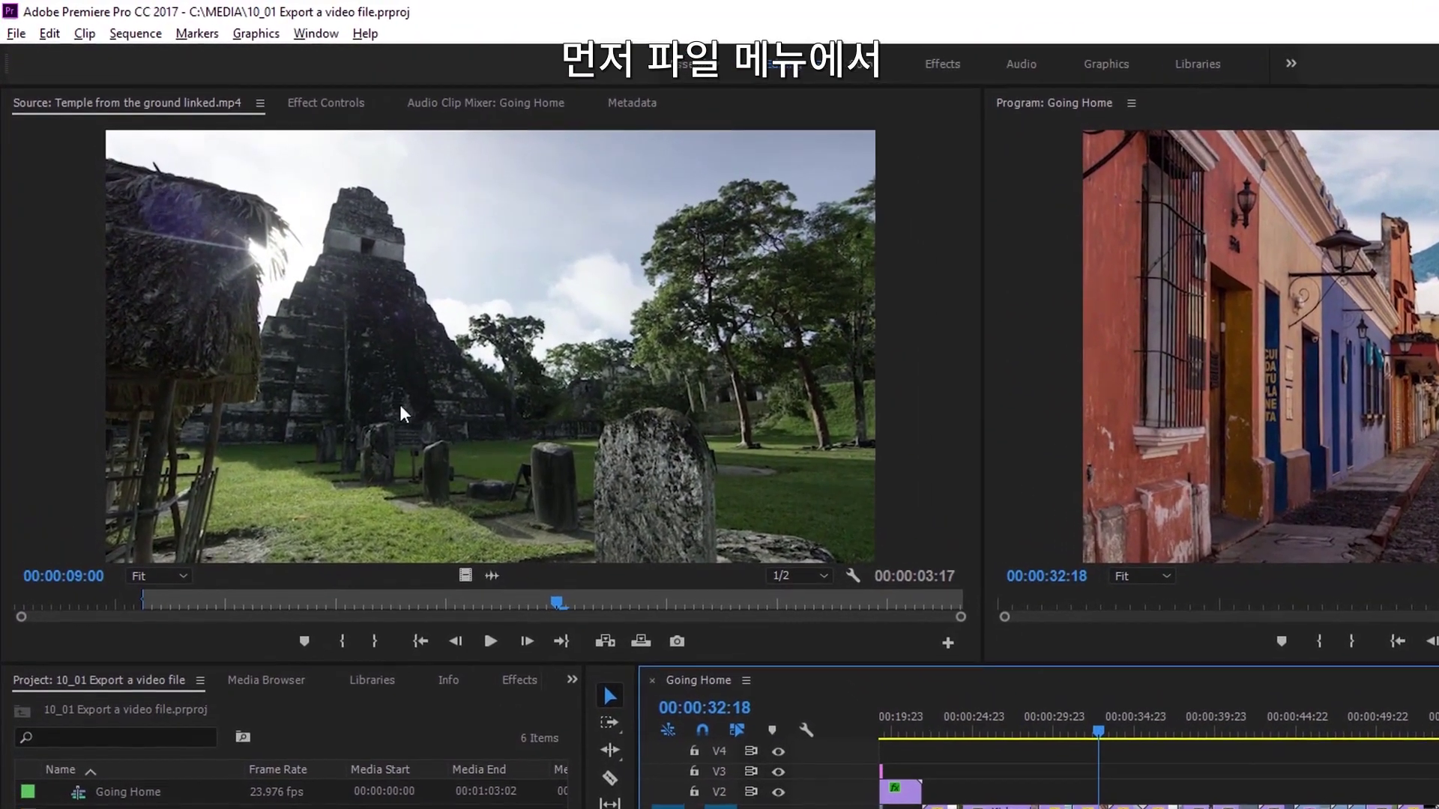
{"action": "left_click", "coordinate": [16, 33]}
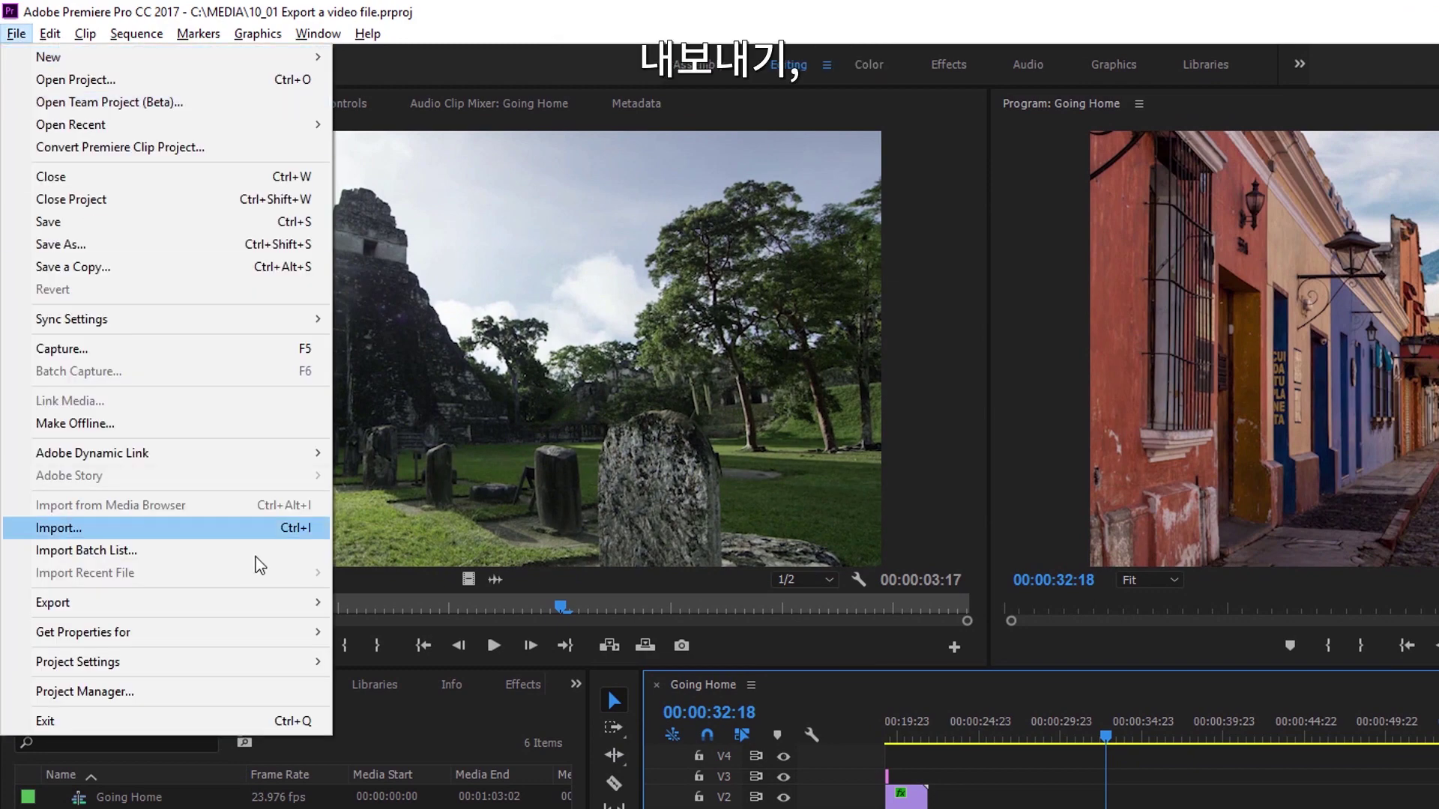
{"action": "mouse_move", "coordinate": [271, 601]}
{"action": "left_click", "coordinate": [405, 602]}
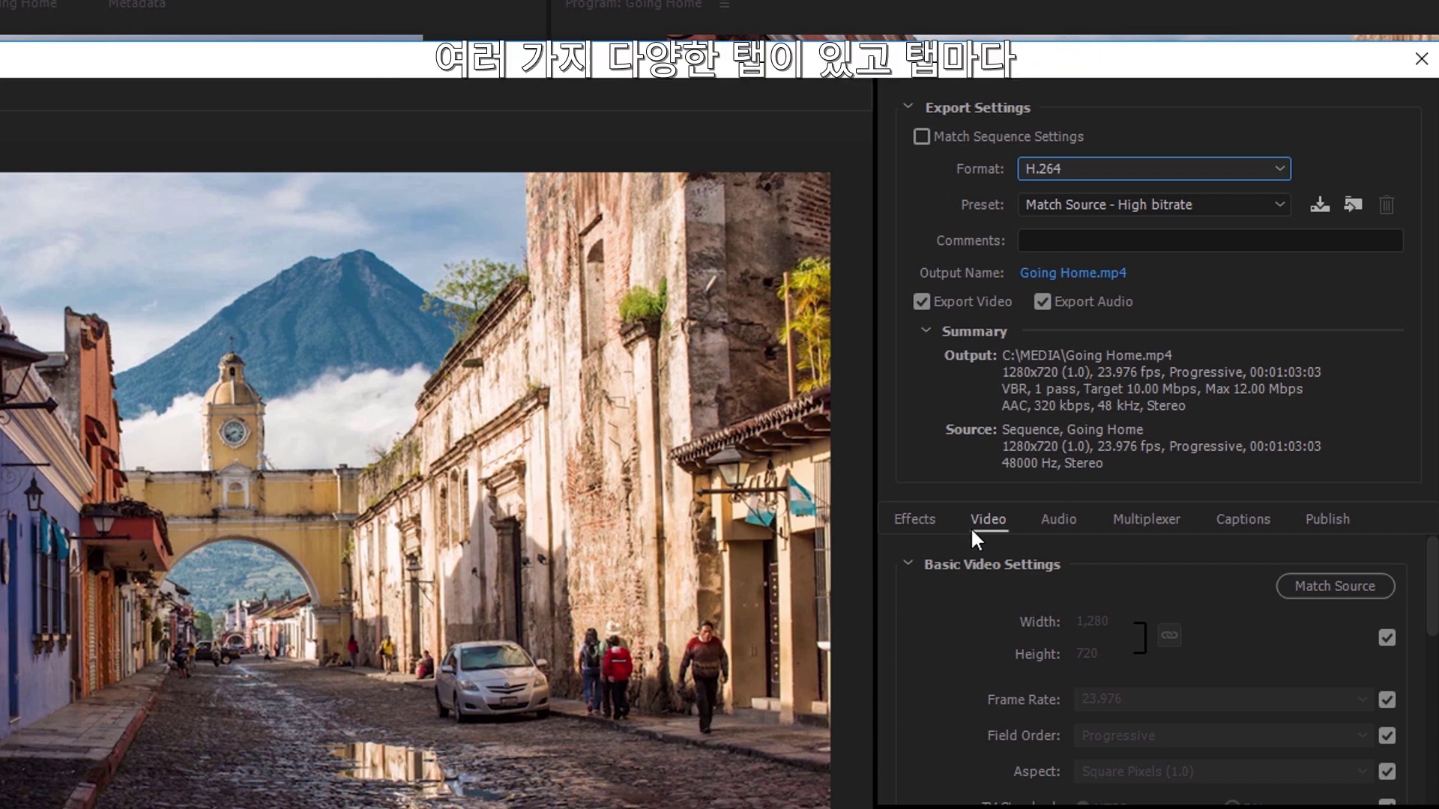
Look at the export Effects options, then return to the Video settings
{"action": "left_click", "coordinate": [916, 520]}
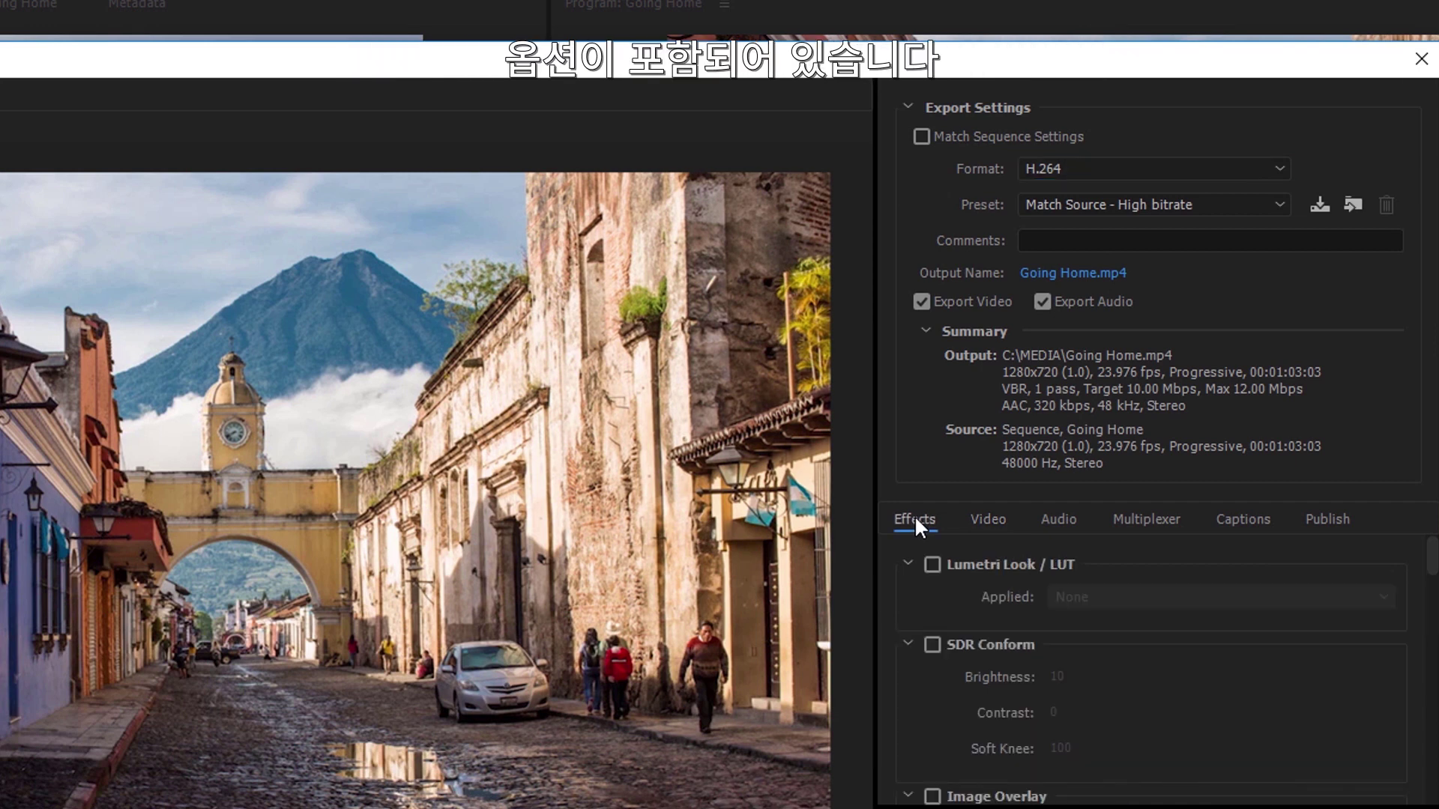
{"action": "left_click", "coordinate": [994, 524]}
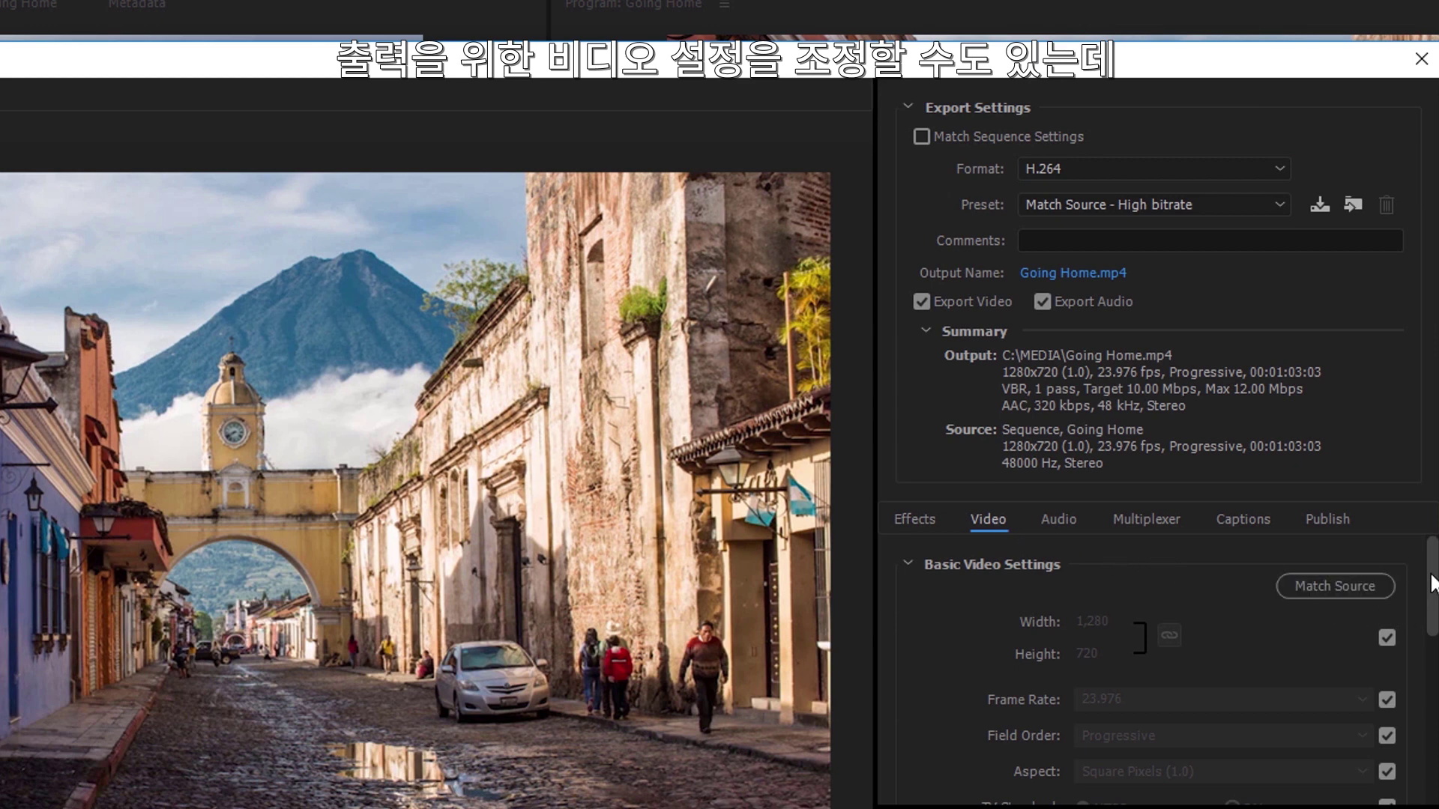
{"action": "left_click_drag", "start_coordinate": [1433, 583], "coordinate": [1432, 607]}
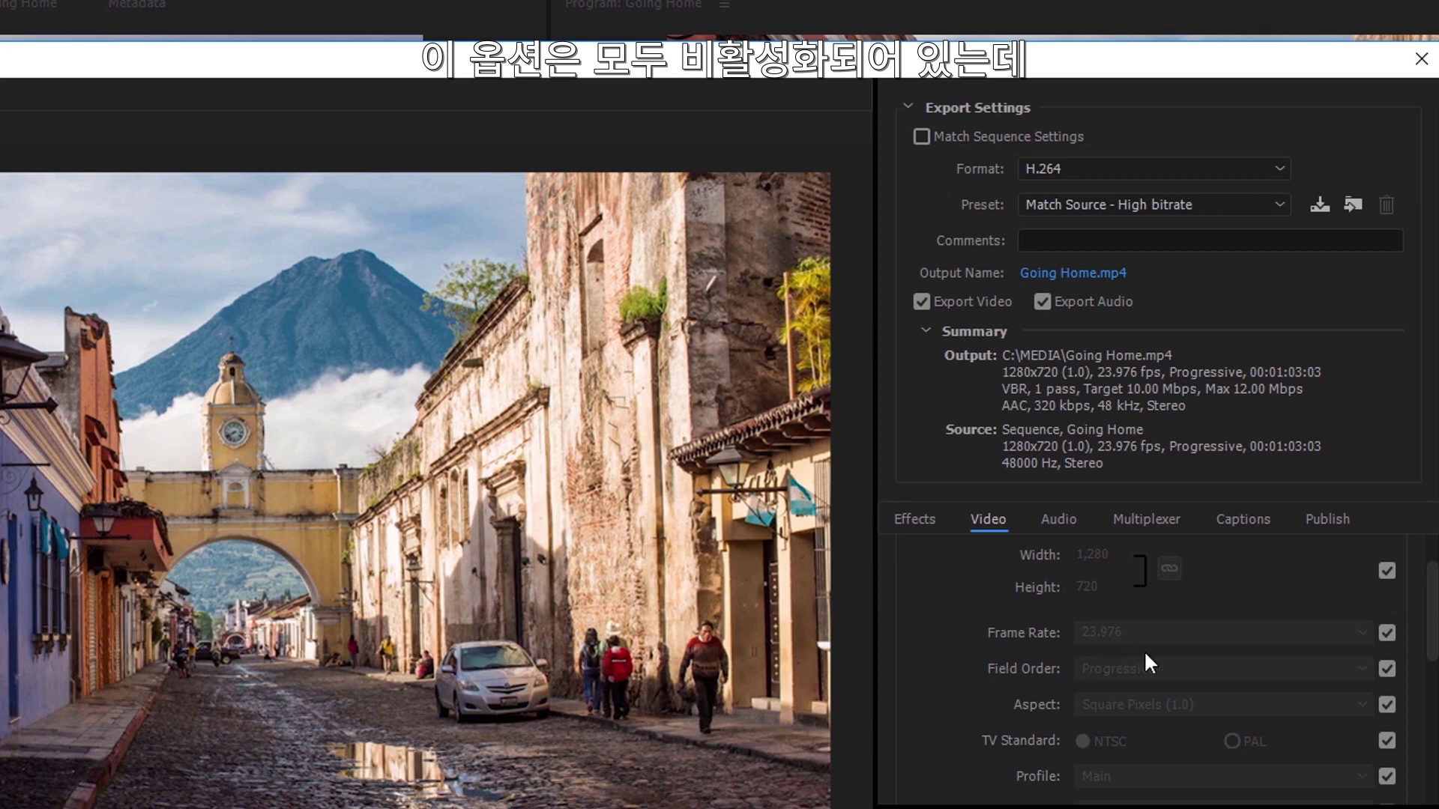
{"action": "scroll", "coordinate": [1433, 592], "scroll_direction": "up", "scroll_amount": 2}
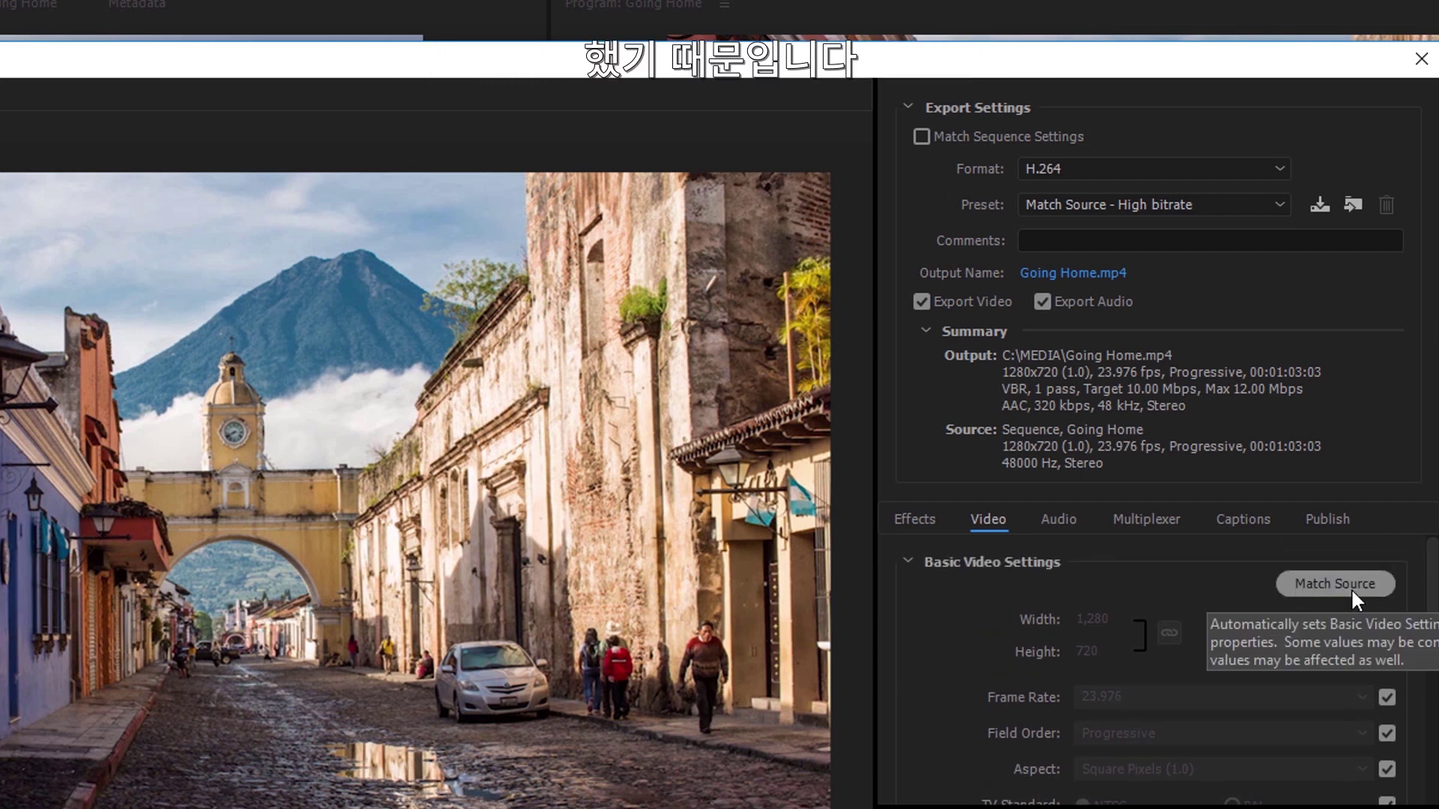
Toggle the Width/Height match-source box off and back on, then view the AAC 48000 Hz Stereo audio settings
{"action": "left_click", "coordinate": [1387, 634]}
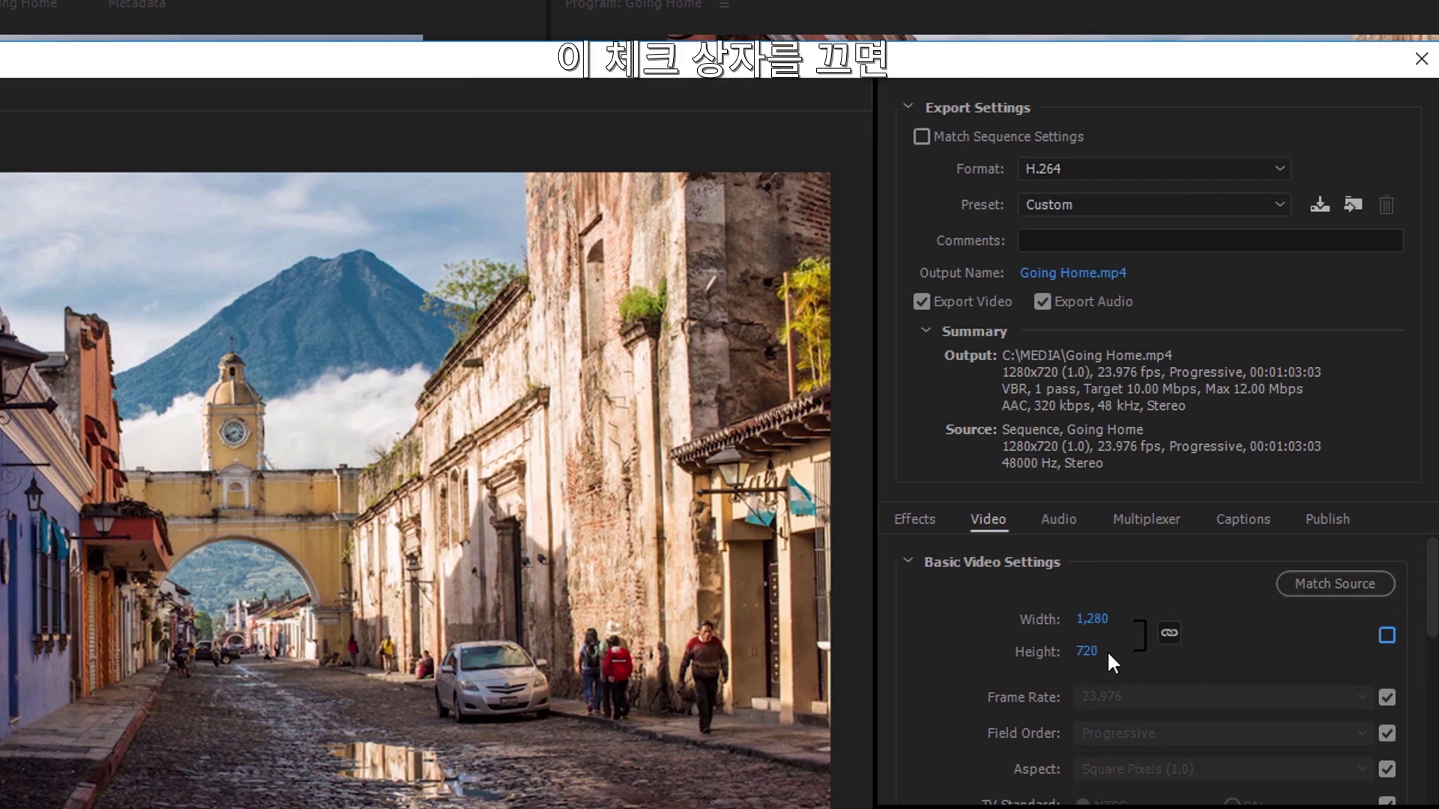
{"action": "left_click", "coordinate": [1387, 635]}
{"action": "left_click", "coordinate": [1058, 520]}
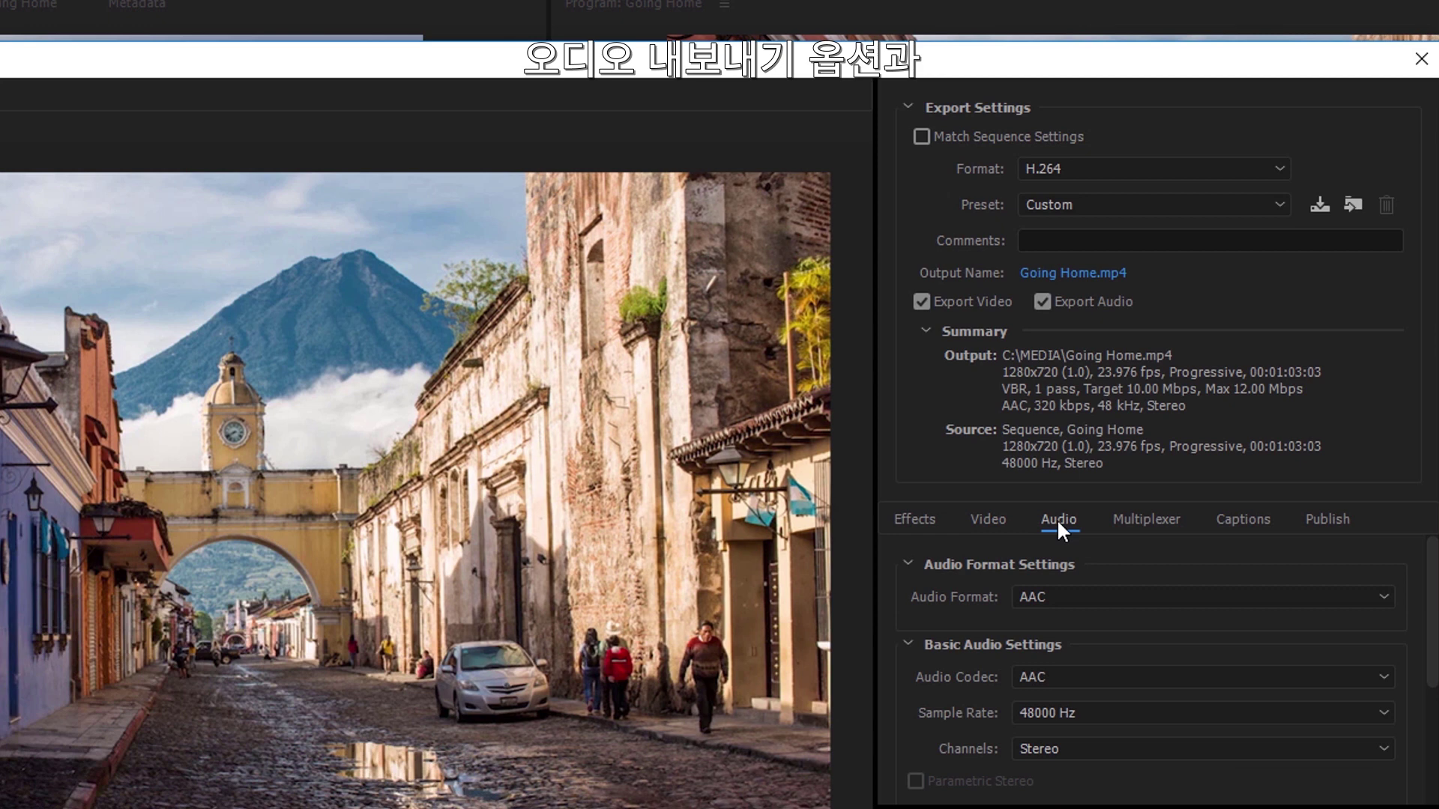
Review the Multiplexer and Captions settings, ending on the Creative Cloud, Adobe Stock and Behance publish options
{"action": "left_click", "coordinate": [1156, 518]}
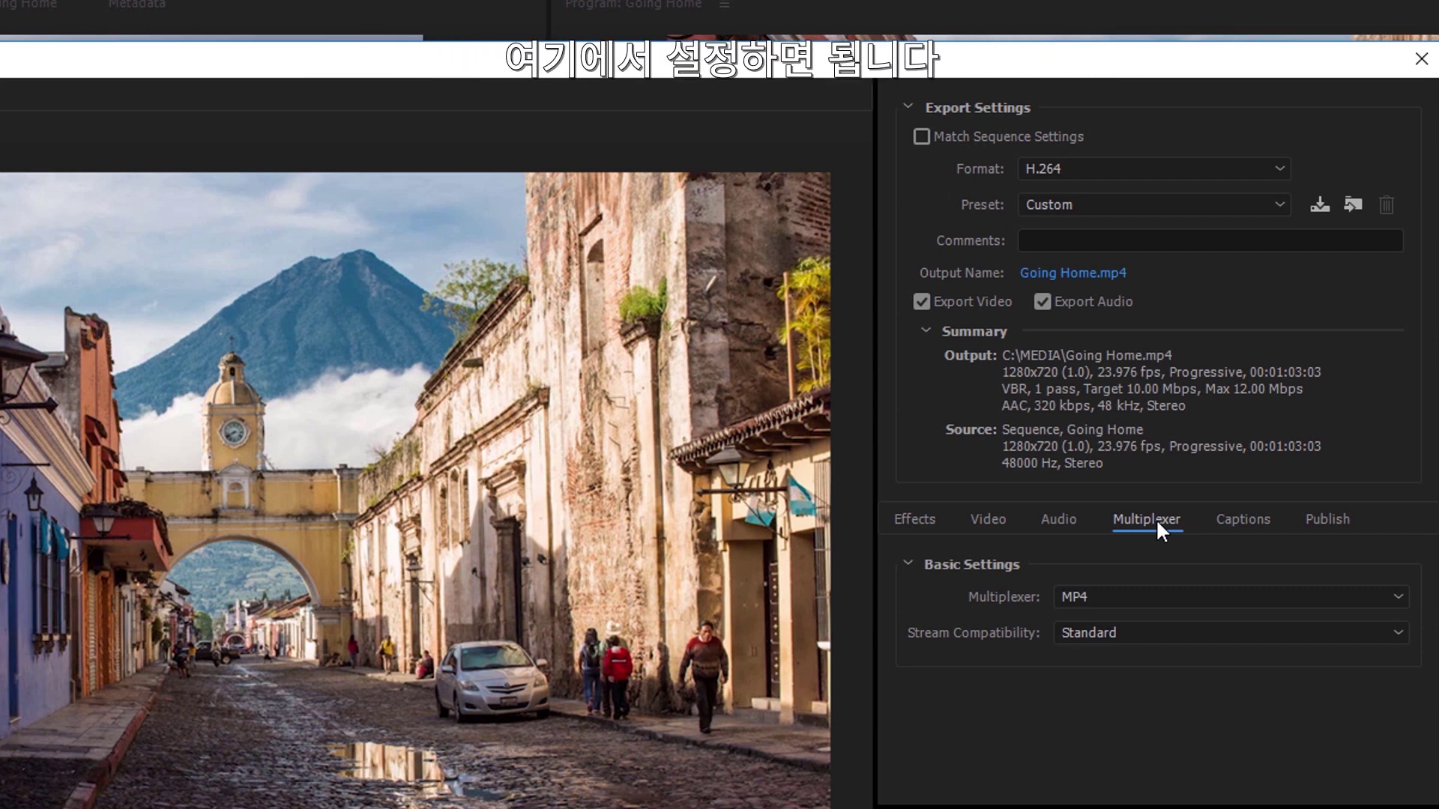
{"action": "left_click", "coordinate": [1240, 522]}
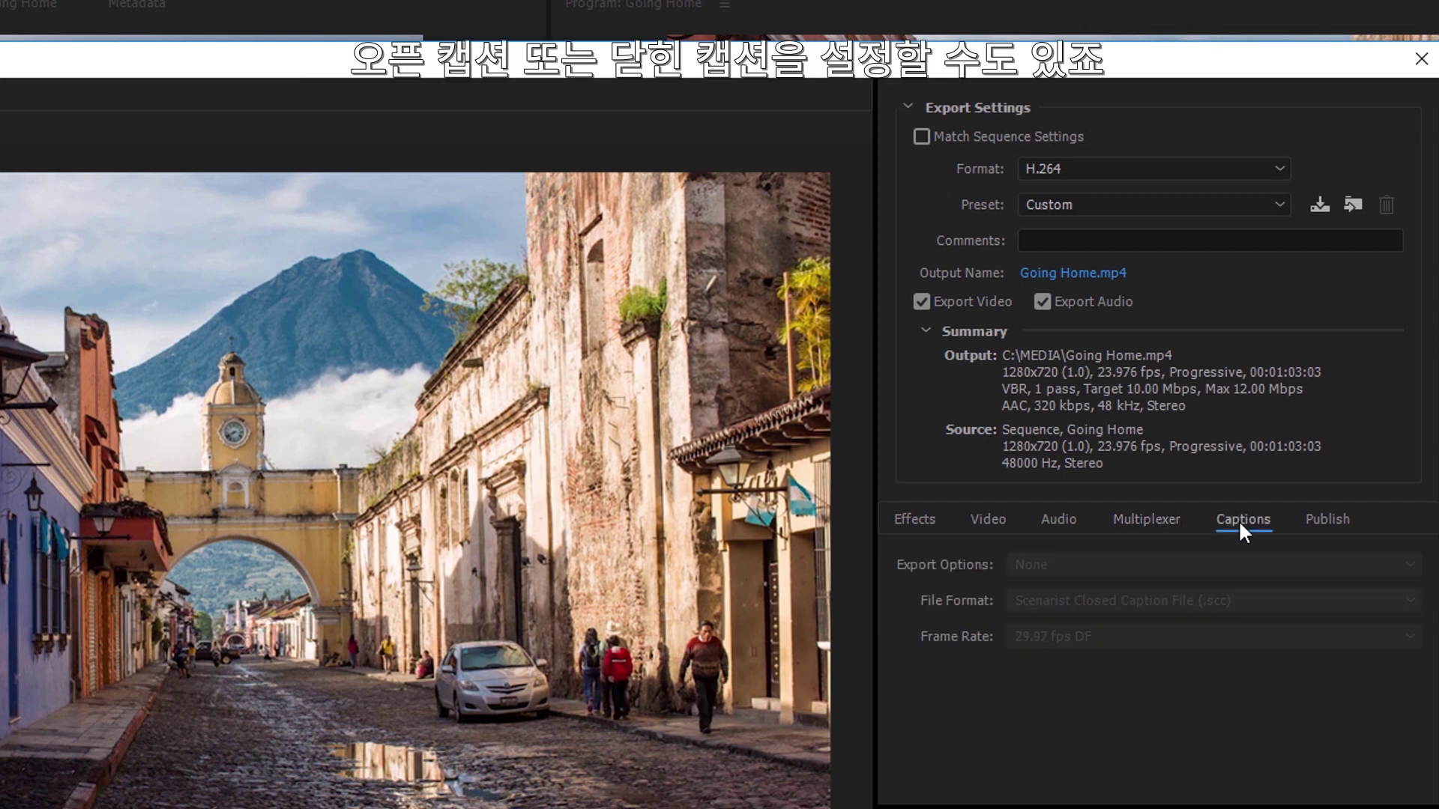
{"action": "left_click", "coordinate": [1324, 521]}
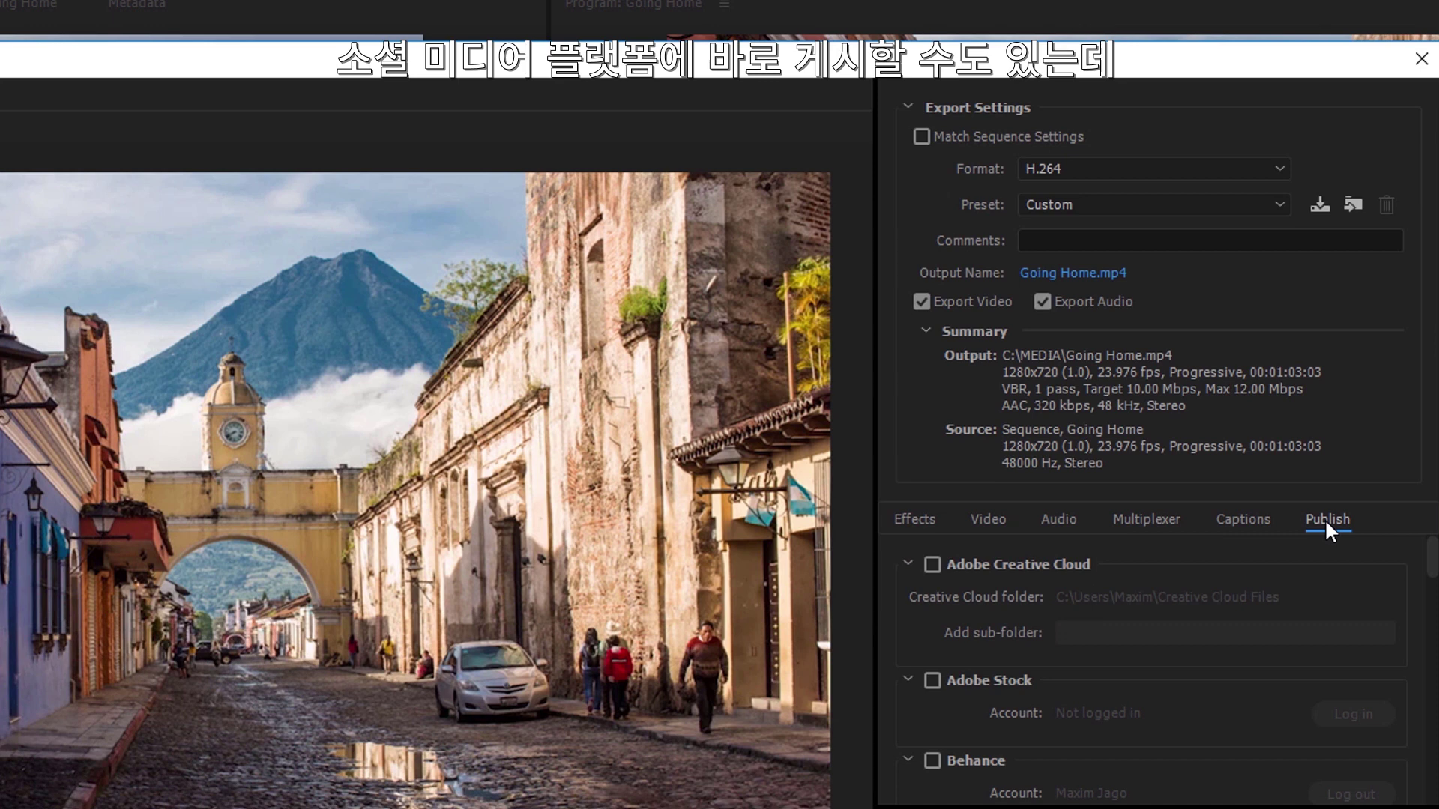
{"action": "left_click_drag", "start_coordinate": [1432, 548], "coordinate": [1432, 695]}
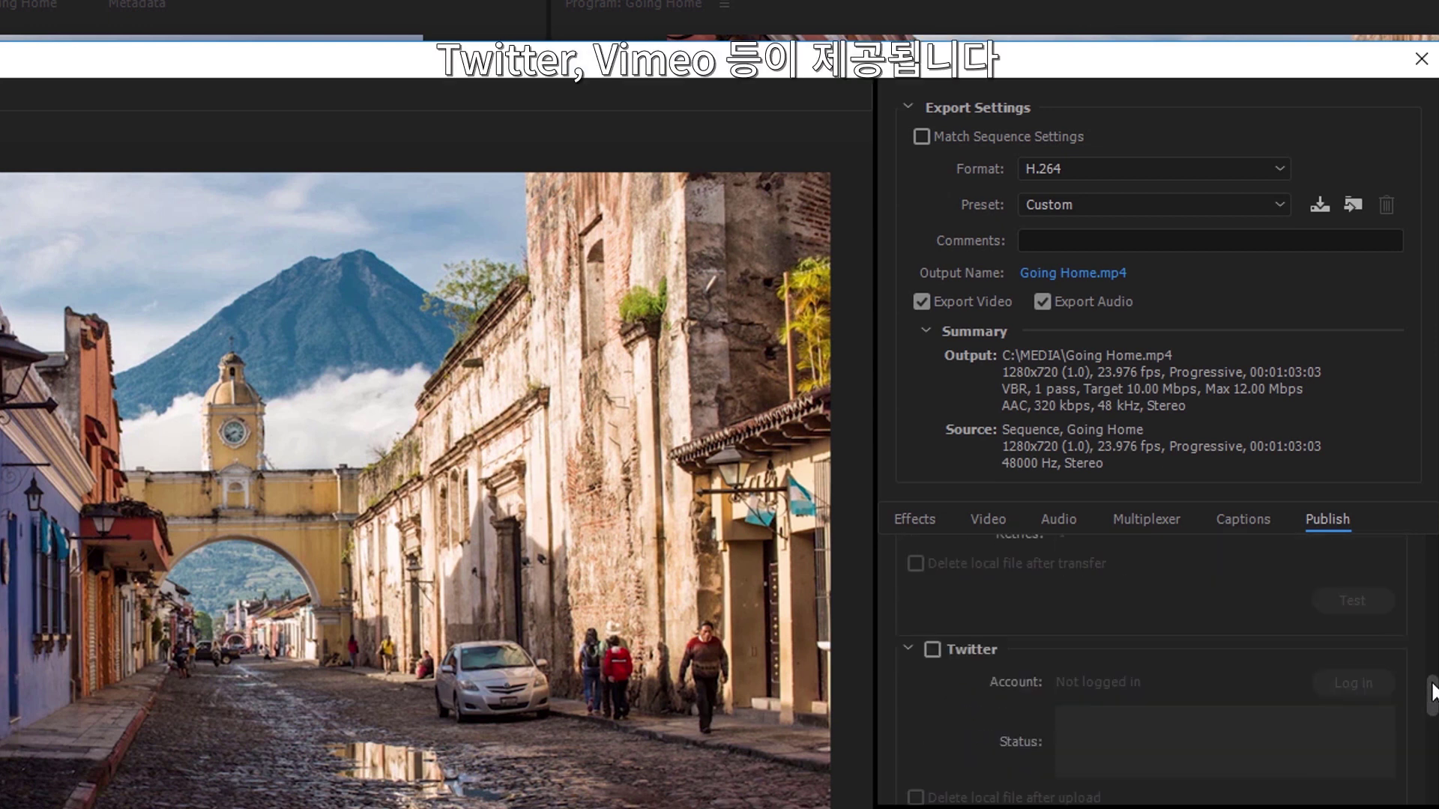
{"action": "left_click_drag", "start_coordinate": [1431, 696], "coordinate": [1432, 522]}
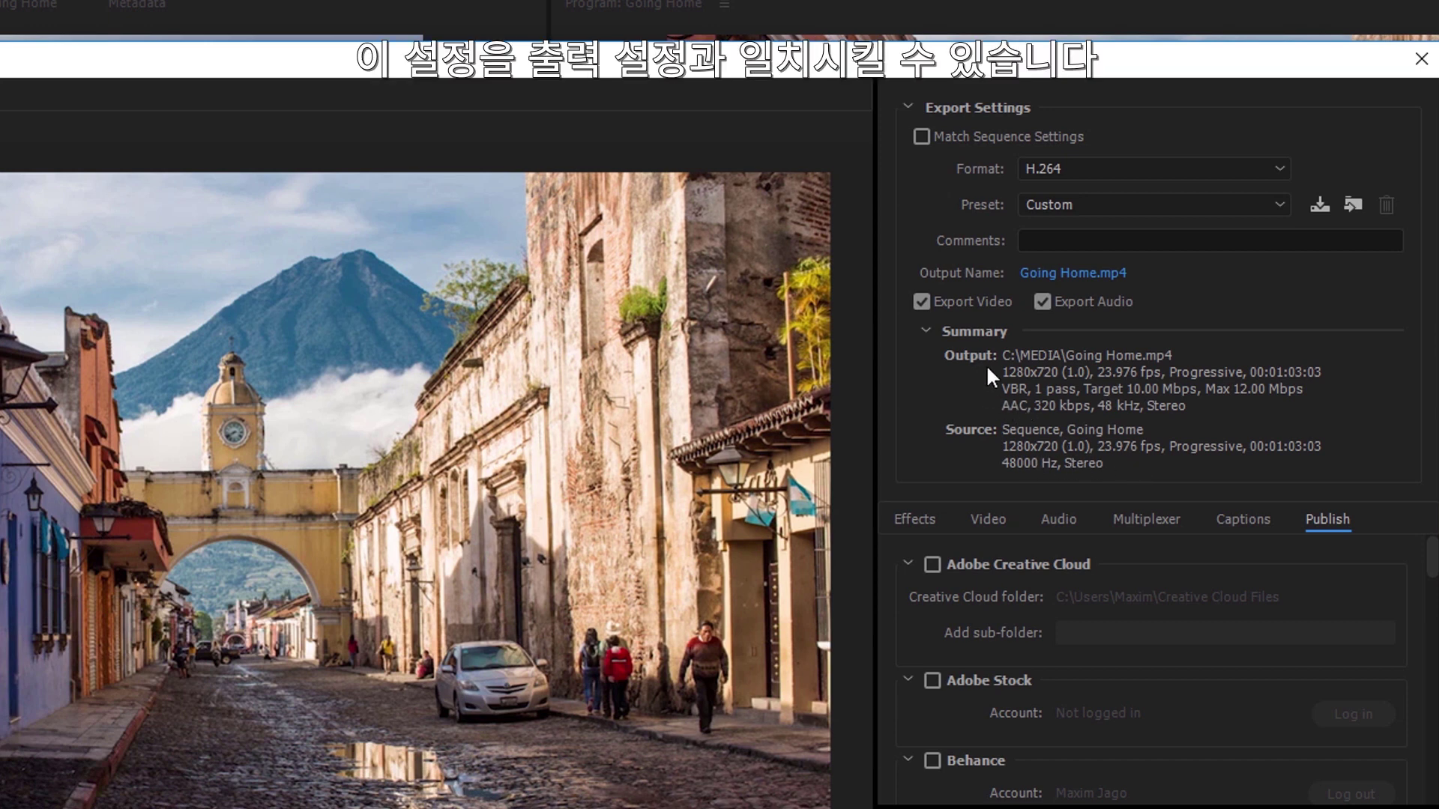
{"action": "left_click", "coordinate": [1041, 210]}
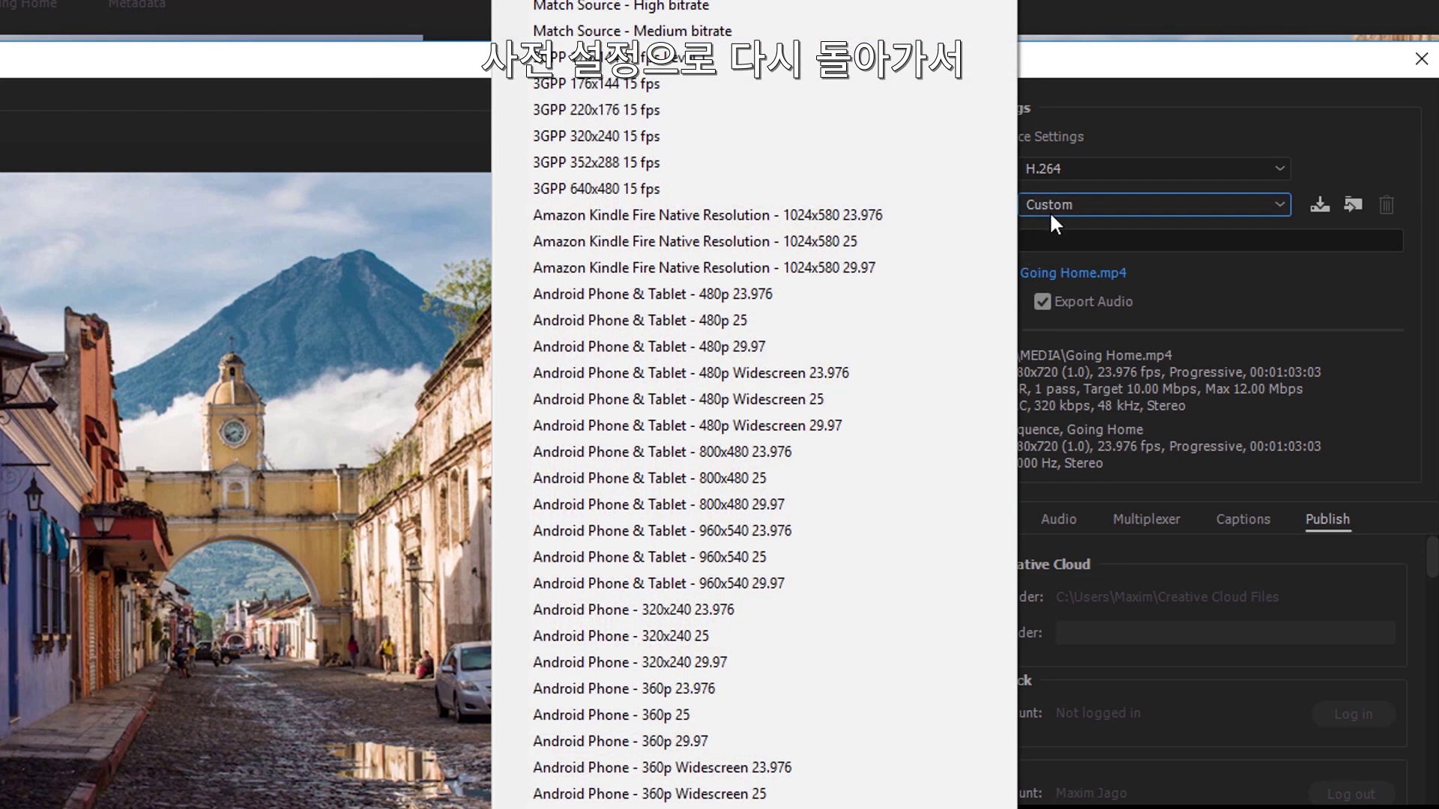
Reselect the Match Source - High bitrate export preset
{"action": "left_click", "coordinate": [807, 10]}
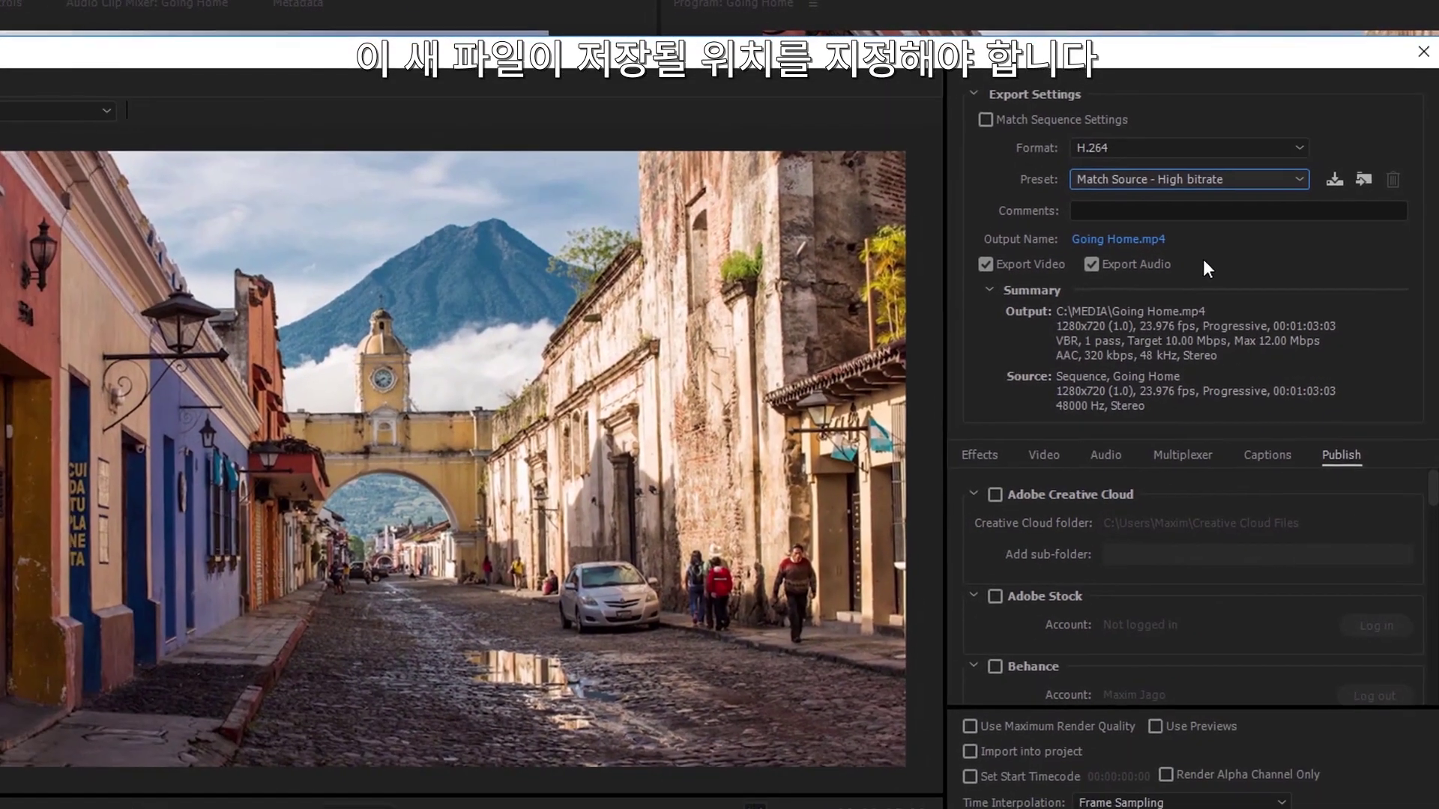
Set the output file to Going Home.mp4 in C:\MEDIA
{"action": "left_click", "coordinate": [1124, 239]}
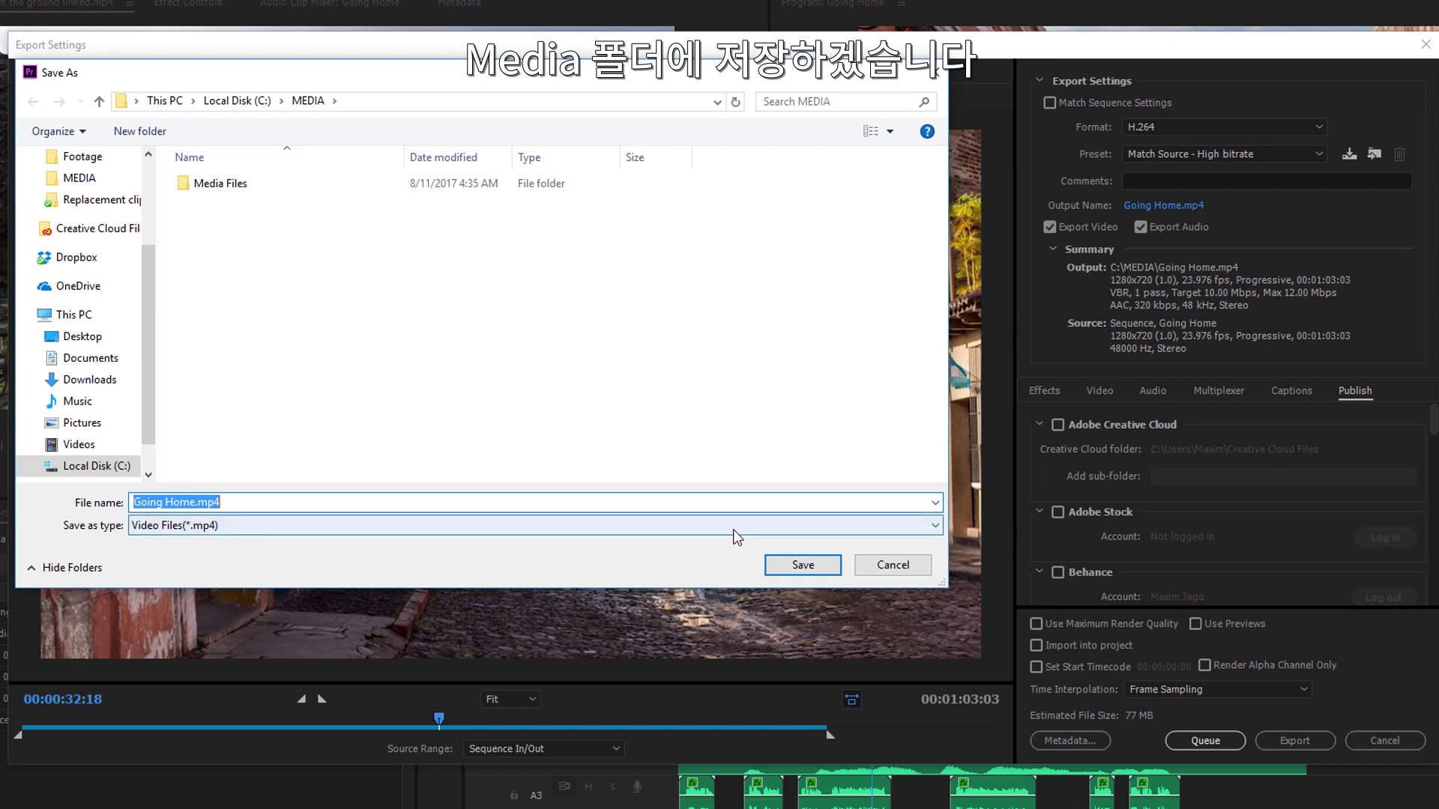
{"action": "left_click", "coordinate": [802, 565]}
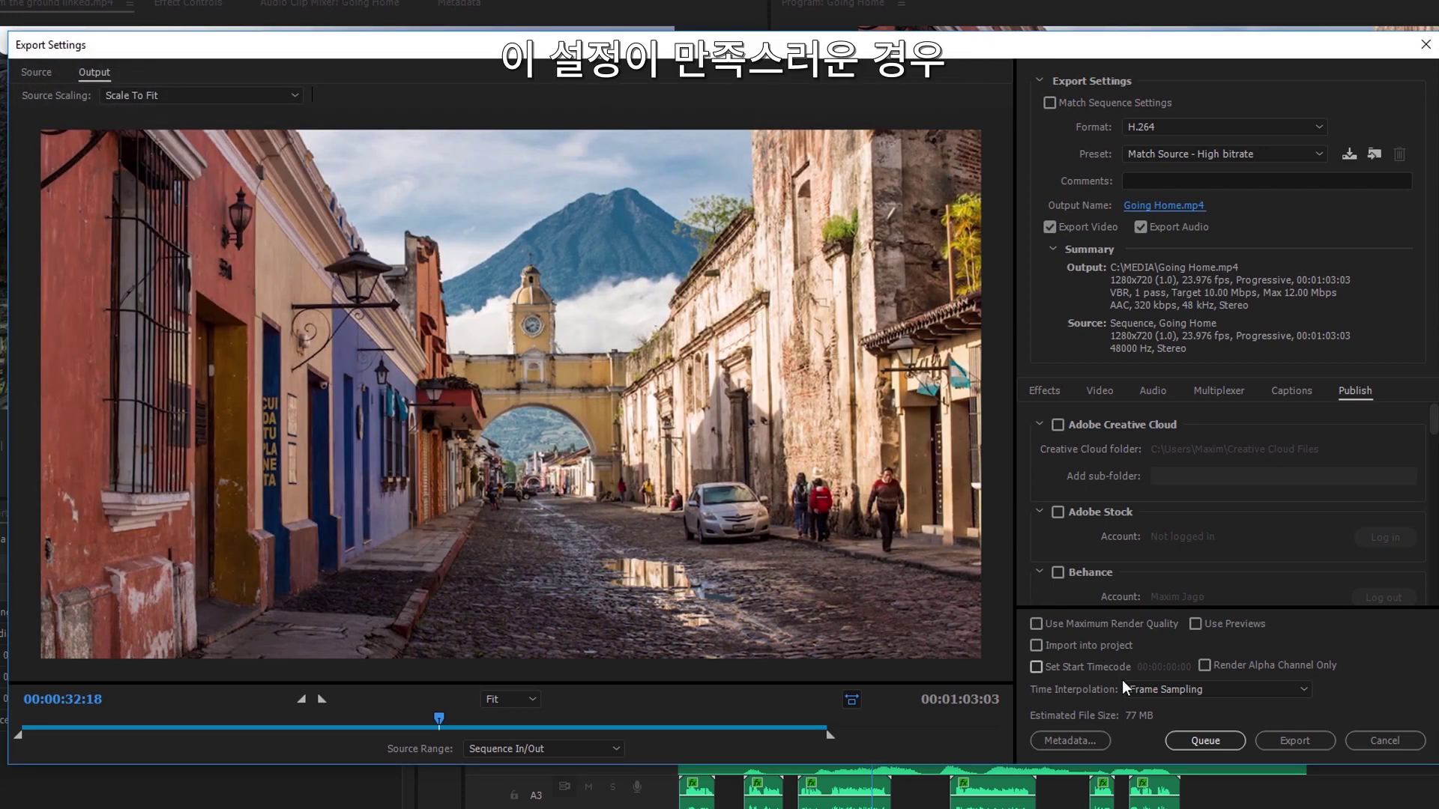
Start encoding Going Home to the H.264 MP4 file
{"action": "left_click", "coordinate": [1296, 739]}
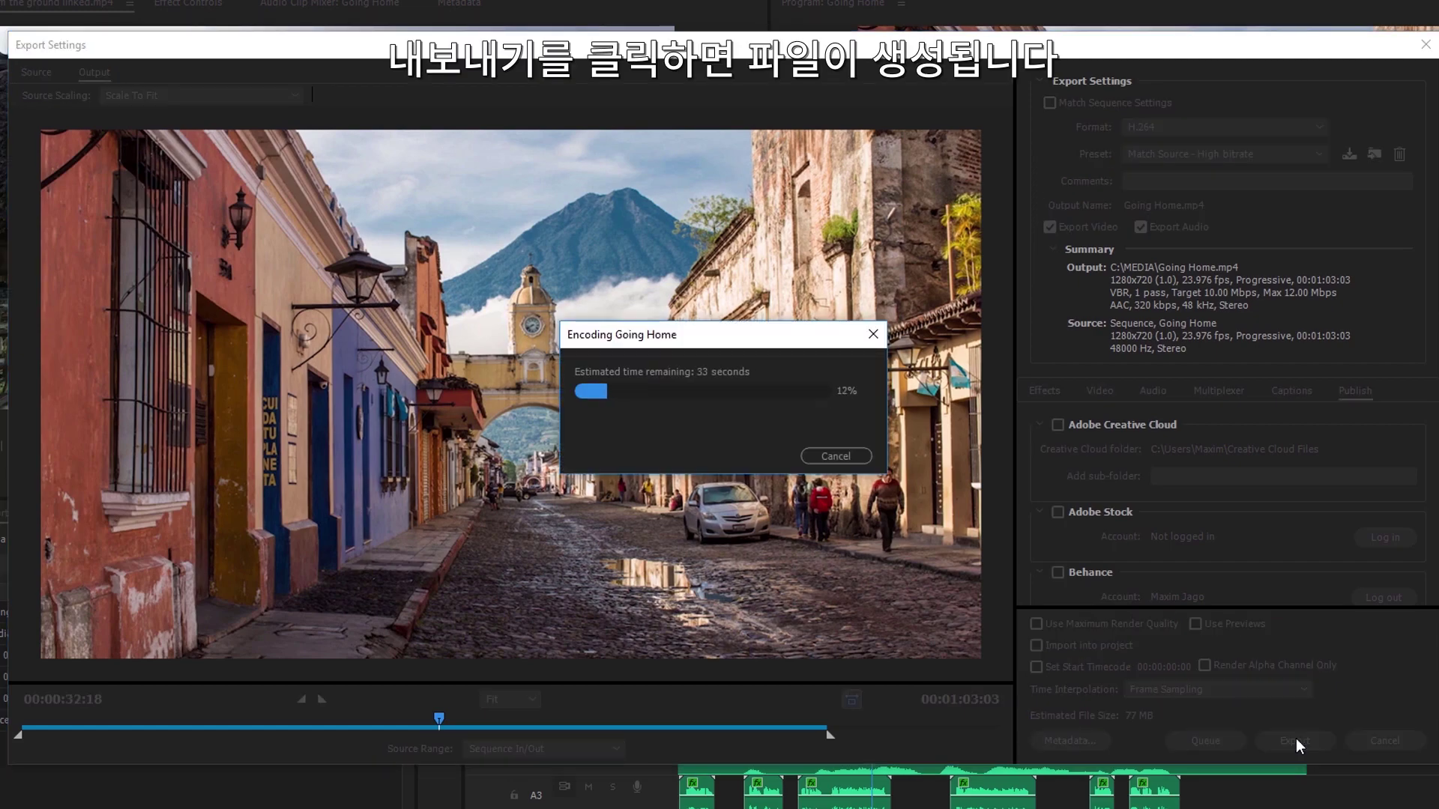